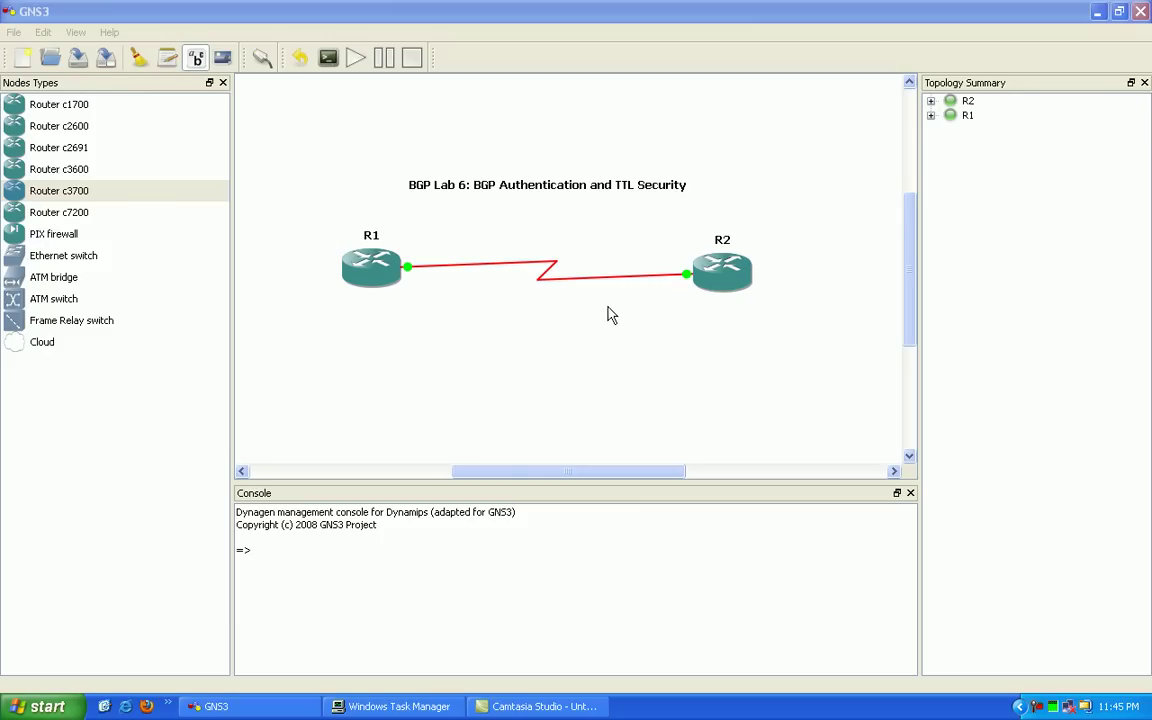
Select the 'BGP Lab 6' title annotation above R1 and R2 to reposition it.
{"action": "left_click", "coordinate": [535, 317]}
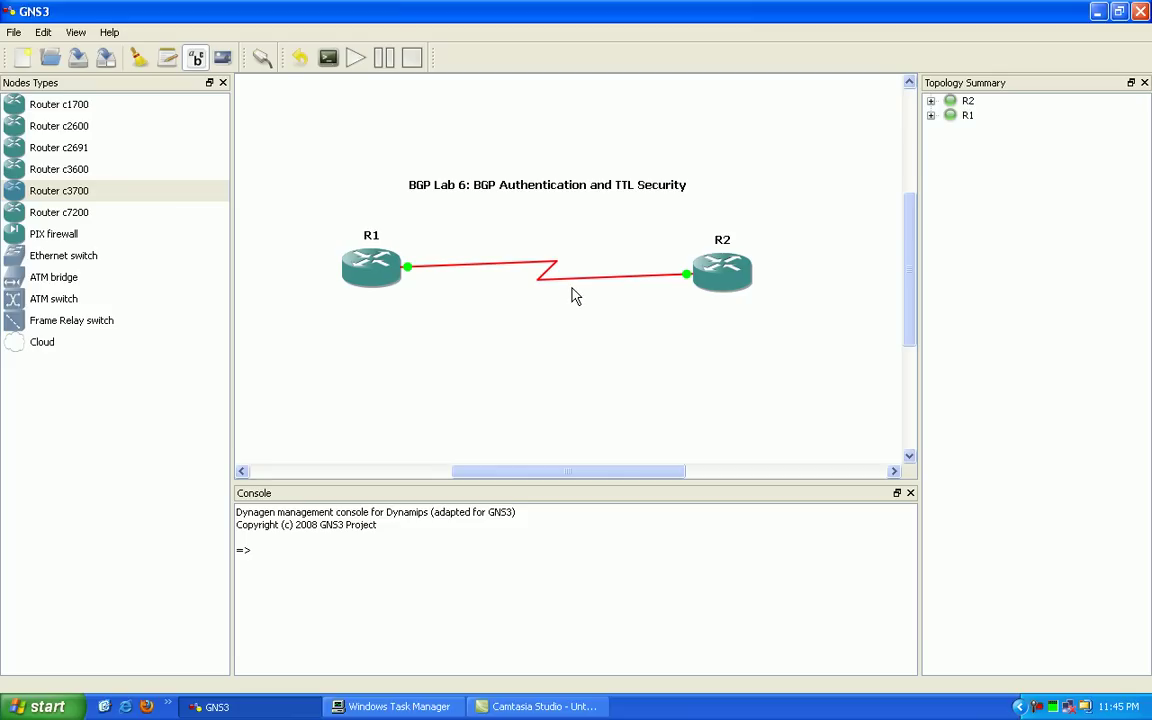
{"action": "left_click", "coordinate": [598, 195]}
{"action": "left_click", "coordinate": [598, 195]}
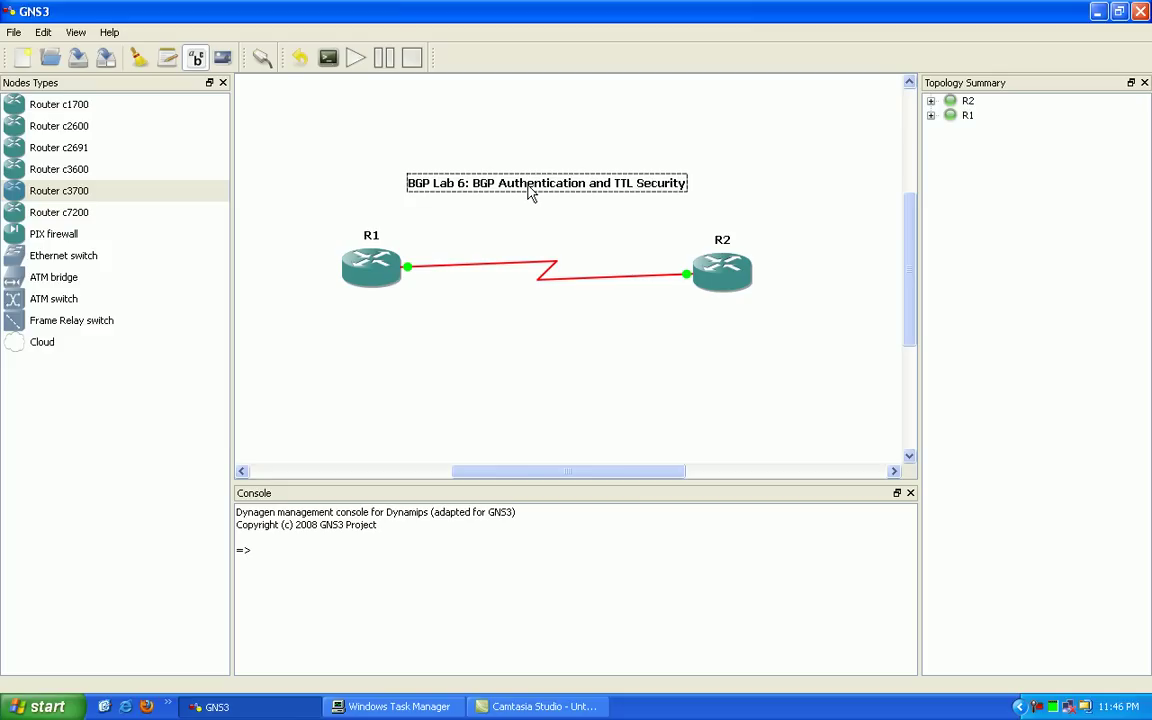
Shift the BGP Lab 6 title a few pixels so it sits centred above the R1–R2 link.
{"action": "left_click_drag", "start_coordinate": [529, 196], "coordinate": [530, 190]}
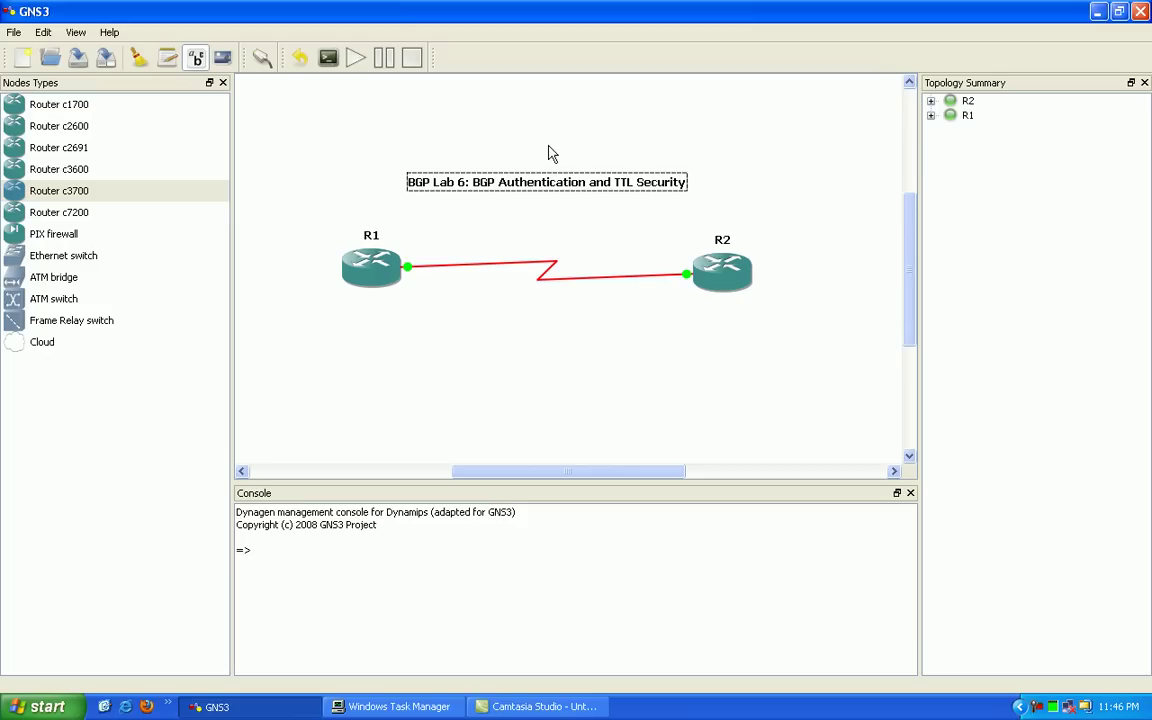
{"action": "left_click", "coordinate": [367, 270]}
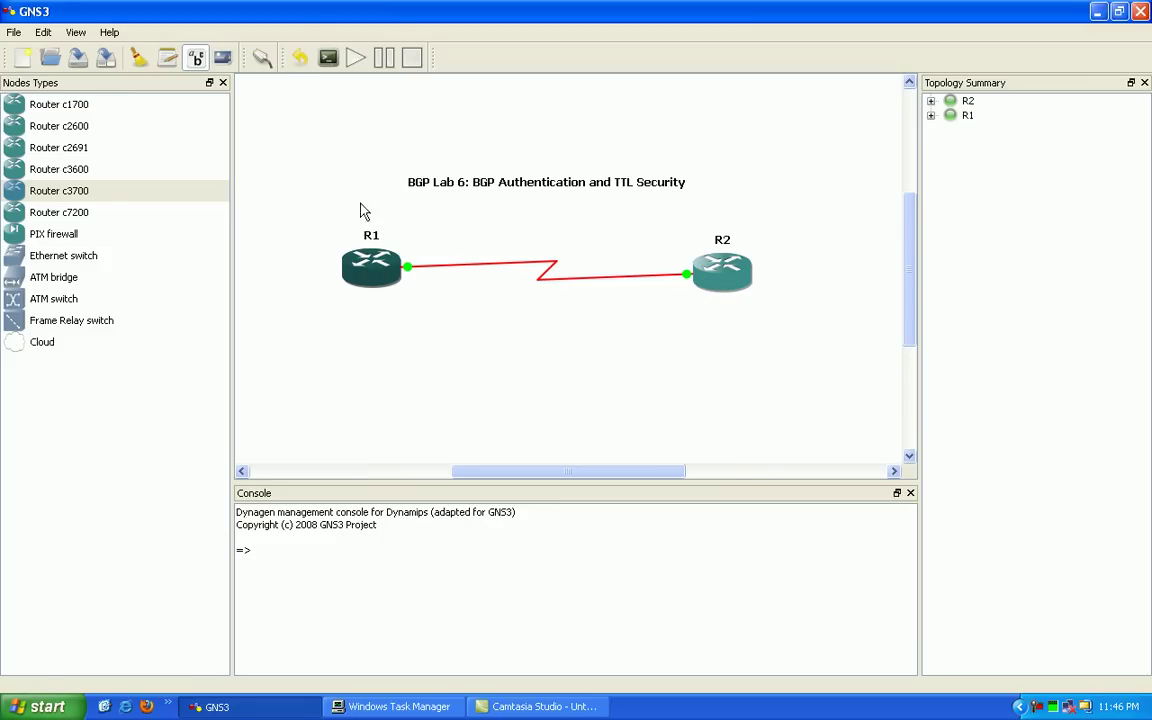
{"action": "left_click", "coordinate": [524, 191]}
{"action": "left_click_drag", "start_coordinate": [524, 191], "coordinate": [527, 194]}
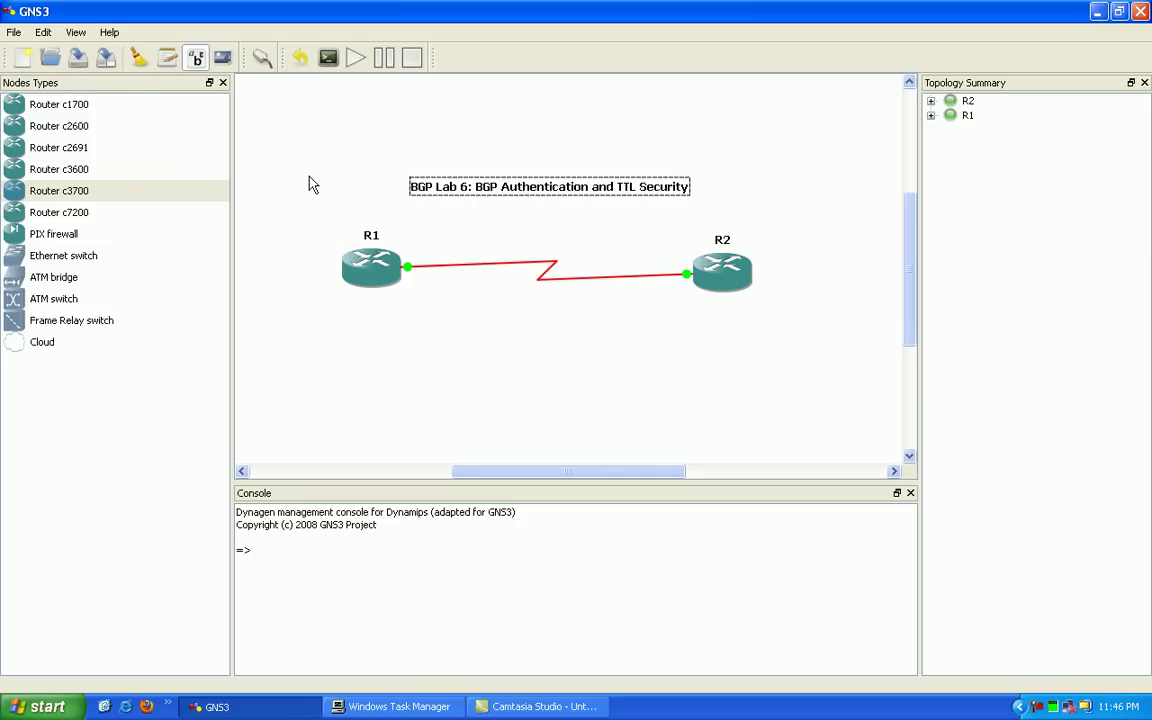
{"action": "left_click", "coordinate": [468, 188]}
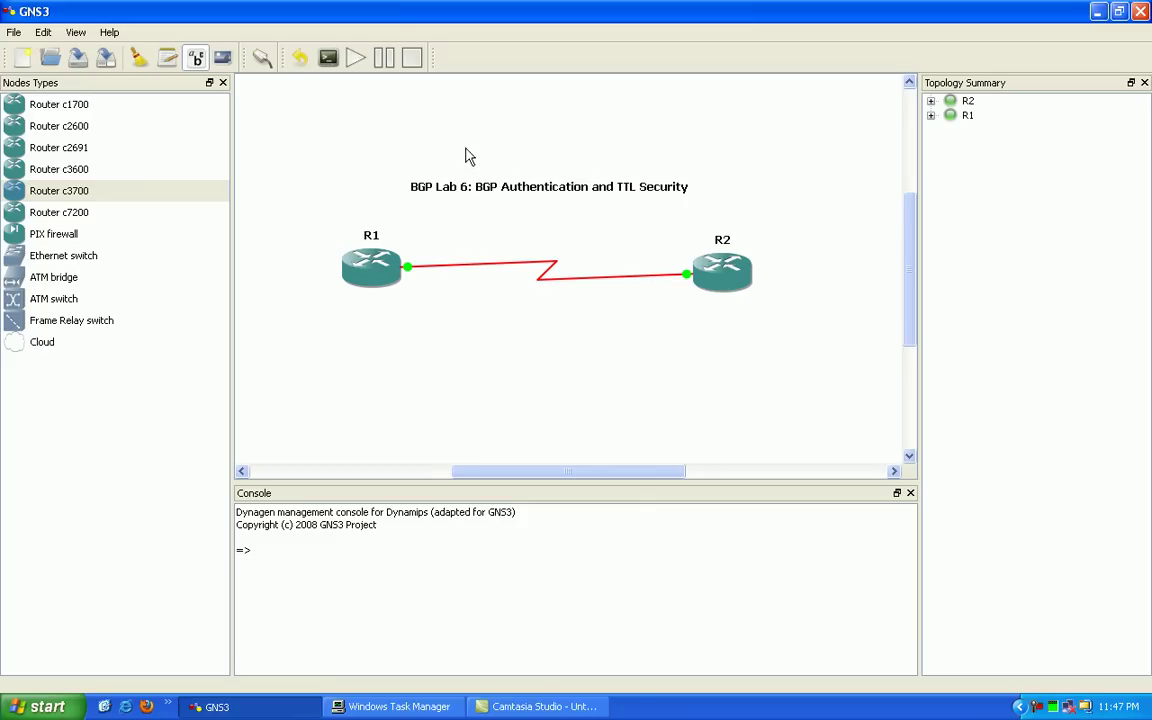
{"action": "left_click", "coordinate": [478, 192]}
{"action": "left_click", "coordinate": [532, 162]}
{"action": "left_click", "coordinate": [529, 196]}
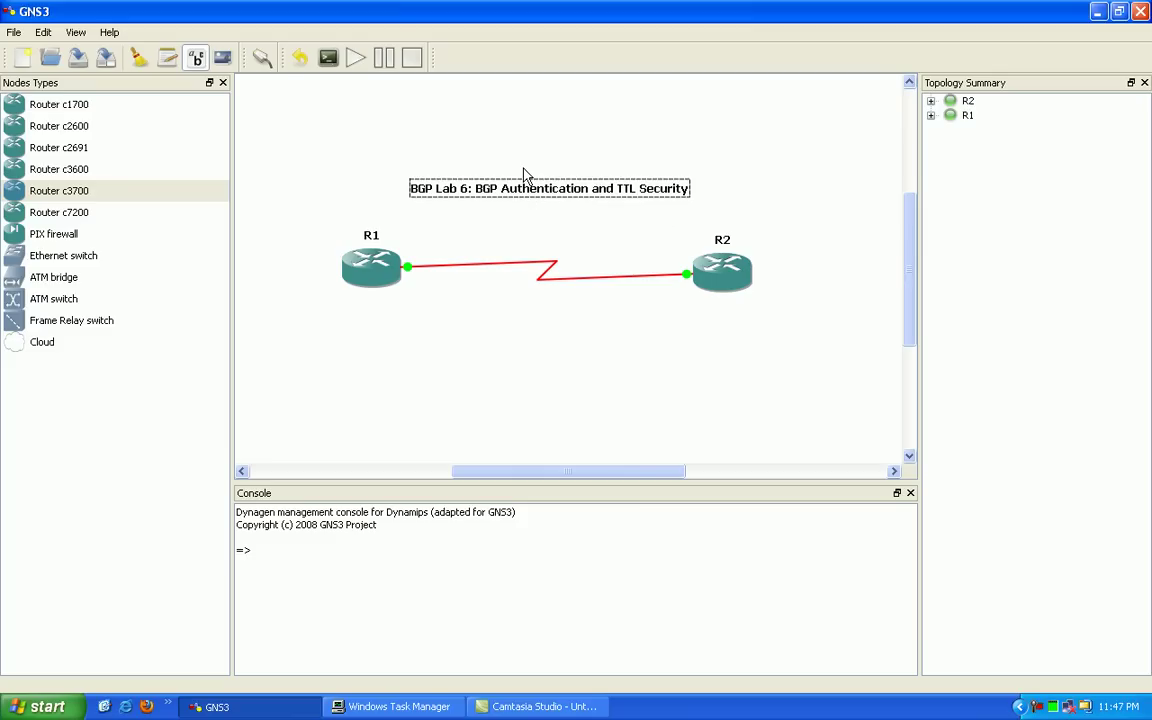
{"action": "left_click", "coordinate": [522, 172]}
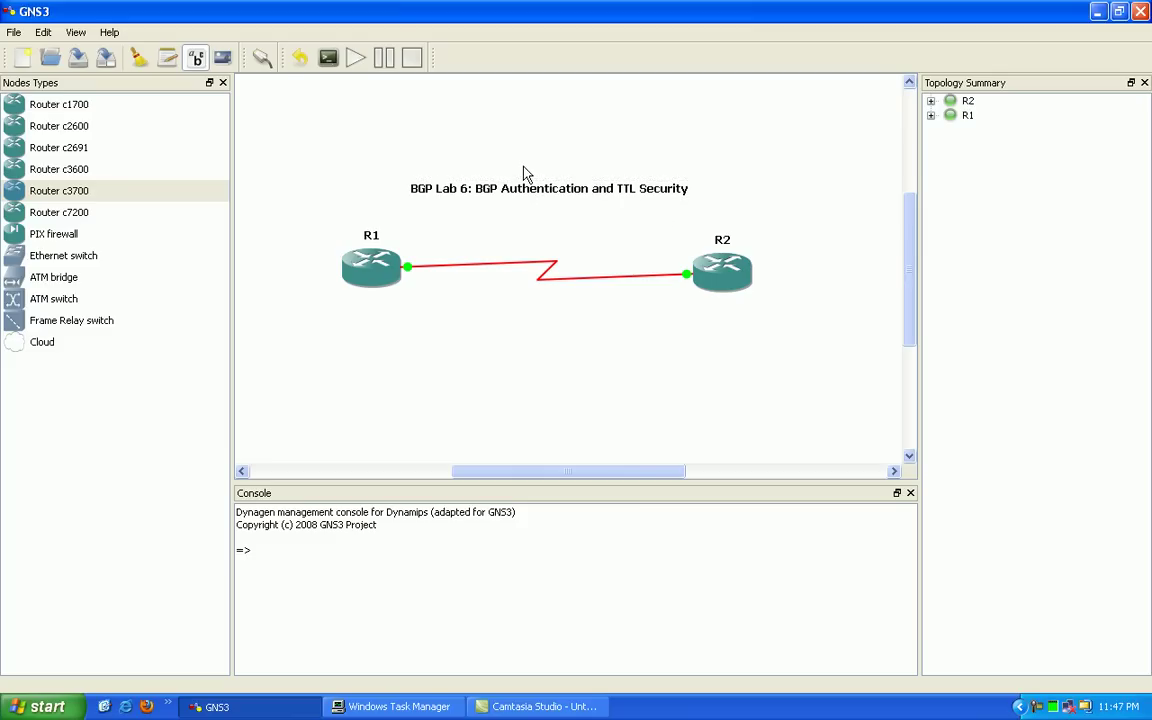
Open R1's console and answer 'no' to the initial configuration dialog.
{"action": "right_click", "coordinate": [377, 272]}
{"action": "left_click", "coordinate": [418, 361]}
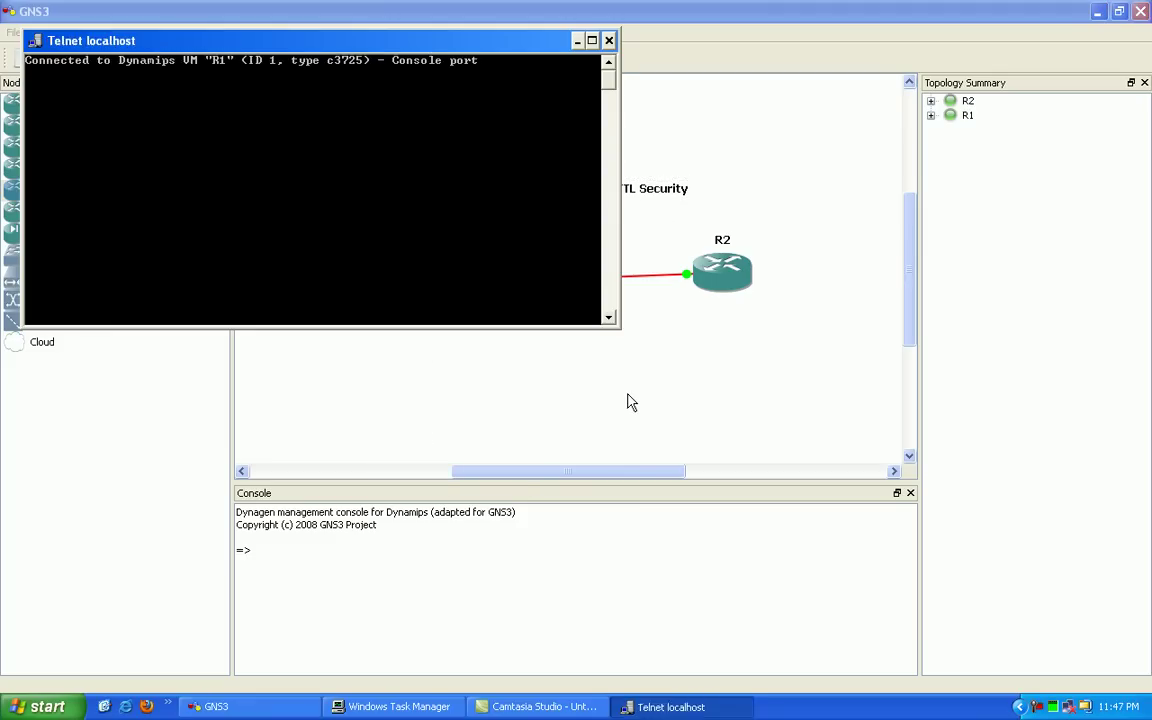
{"action": "key", "text": "Return"}
{"action": "key", "text": "Return"}
{"action": "key", "text": "Return"}
{"action": "key", "text": "Return"}
{"action": "type", "text": "no"}
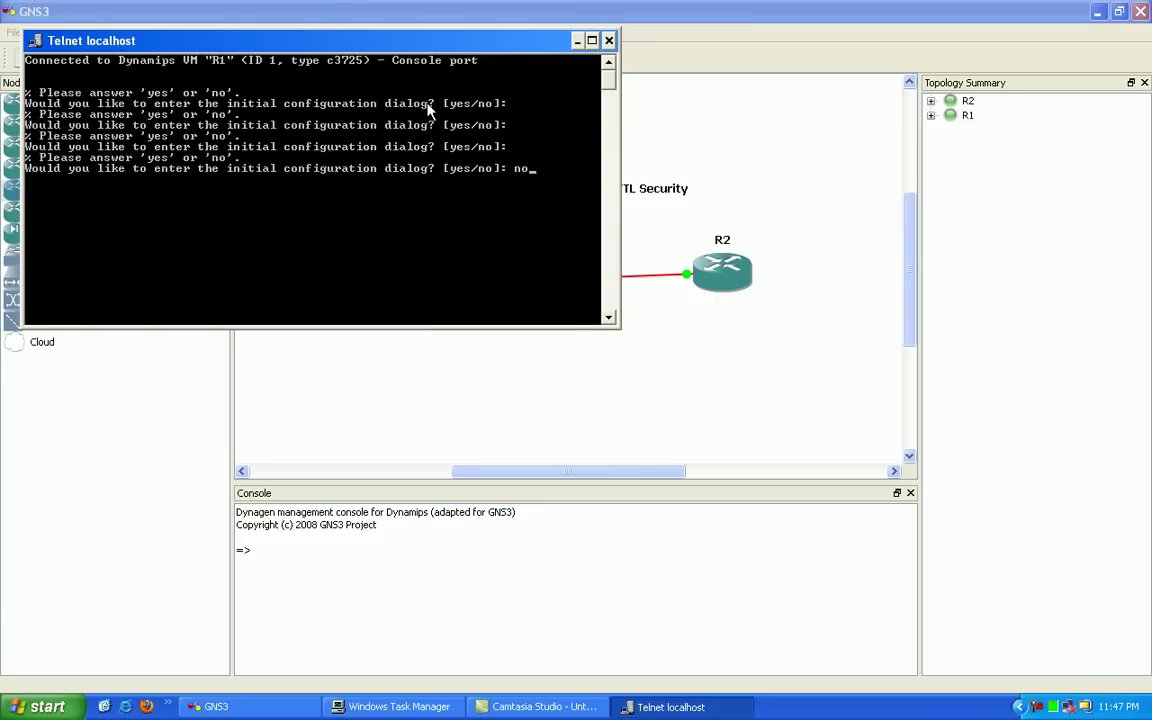
{"action": "left_click_drag", "start_coordinate": [372, 44], "coordinate": [386, 392]}
{"action": "key", "text": "Return"}
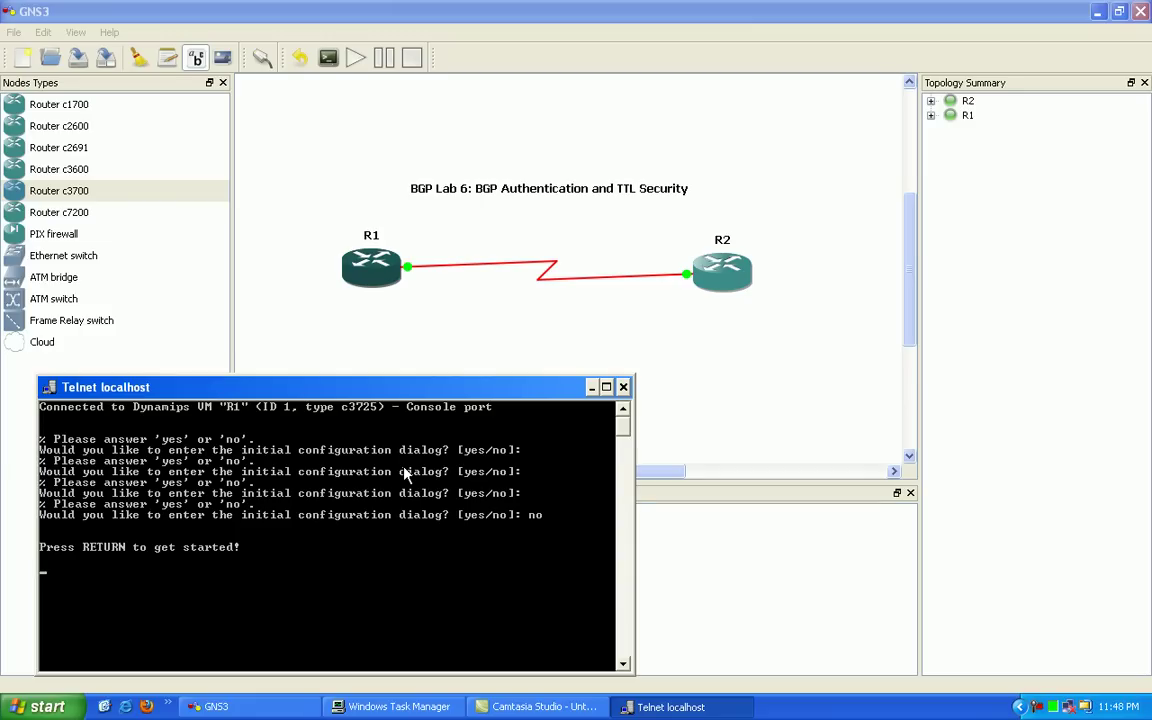
{"action": "key", "text": "Return"}
{"action": "key", "text": "Return"}
{"action": "key", "text": "Return"}
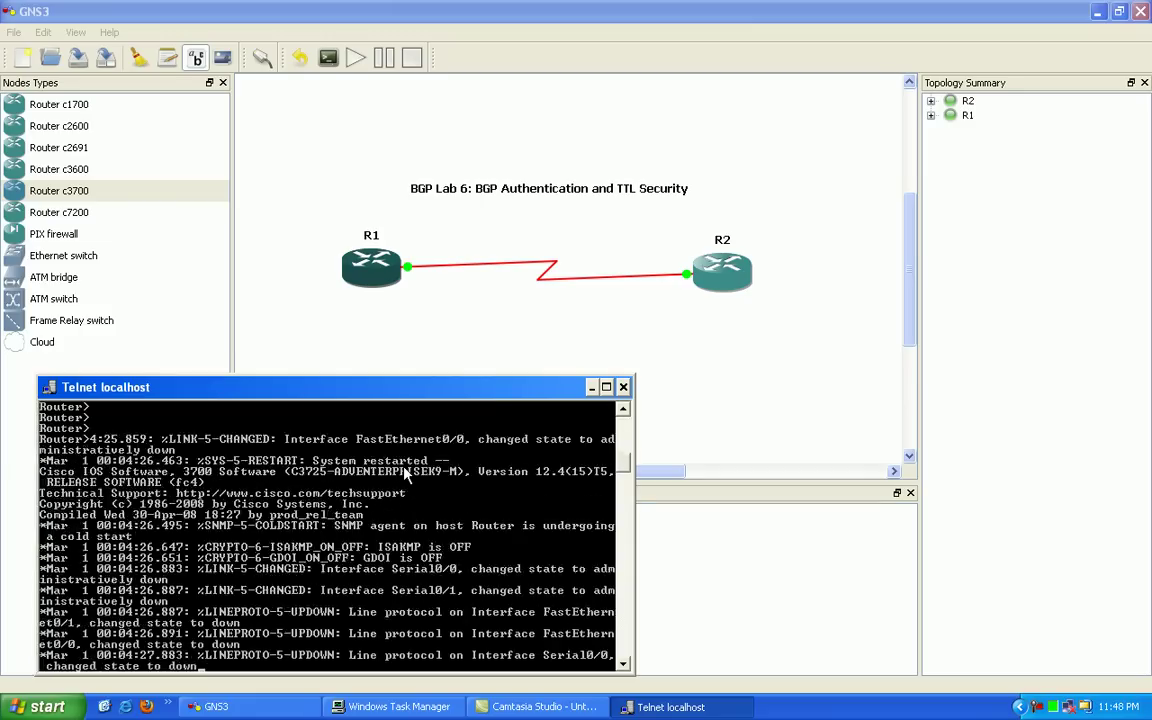
{"action": "key", "text": "Return"}
{"action": "key", "text": "Return"}
{"action": "key", "text": "Return"}
{"action": "key", "text": "Return"}
{"action": "key", "text": "Return"}
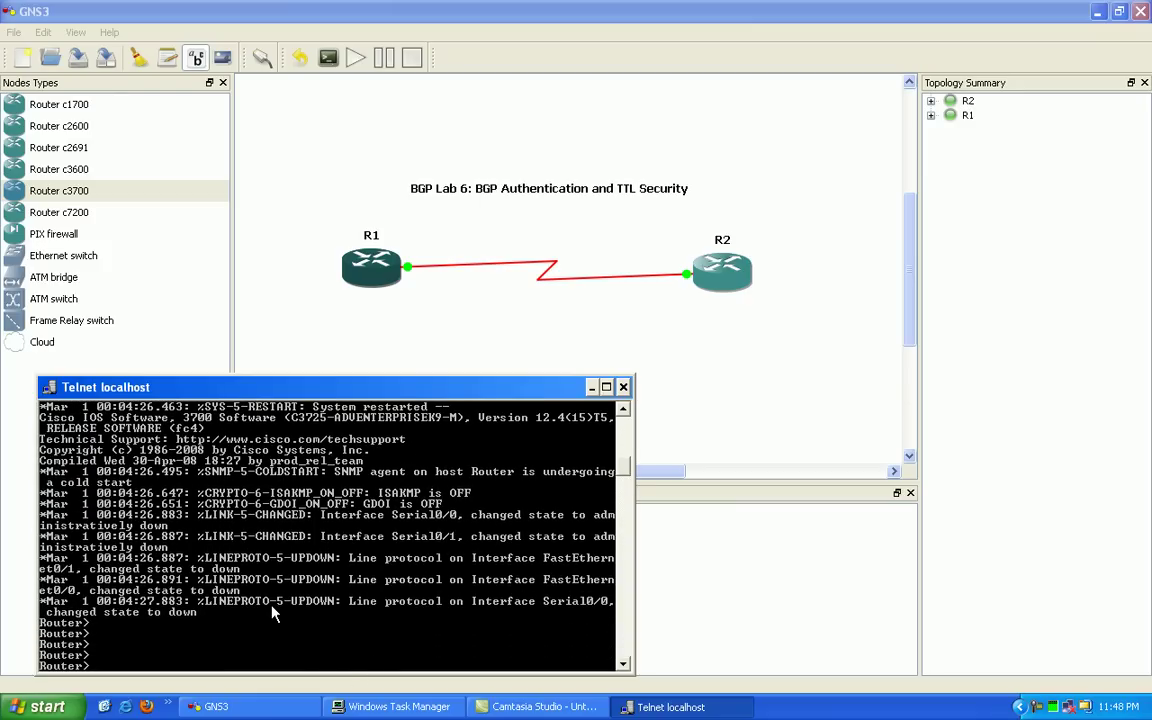
Enter enable and global config mode, then set the hostname to R1.
{"action": "type", "text": "en"}
{"action": "key", "text": "Return"}
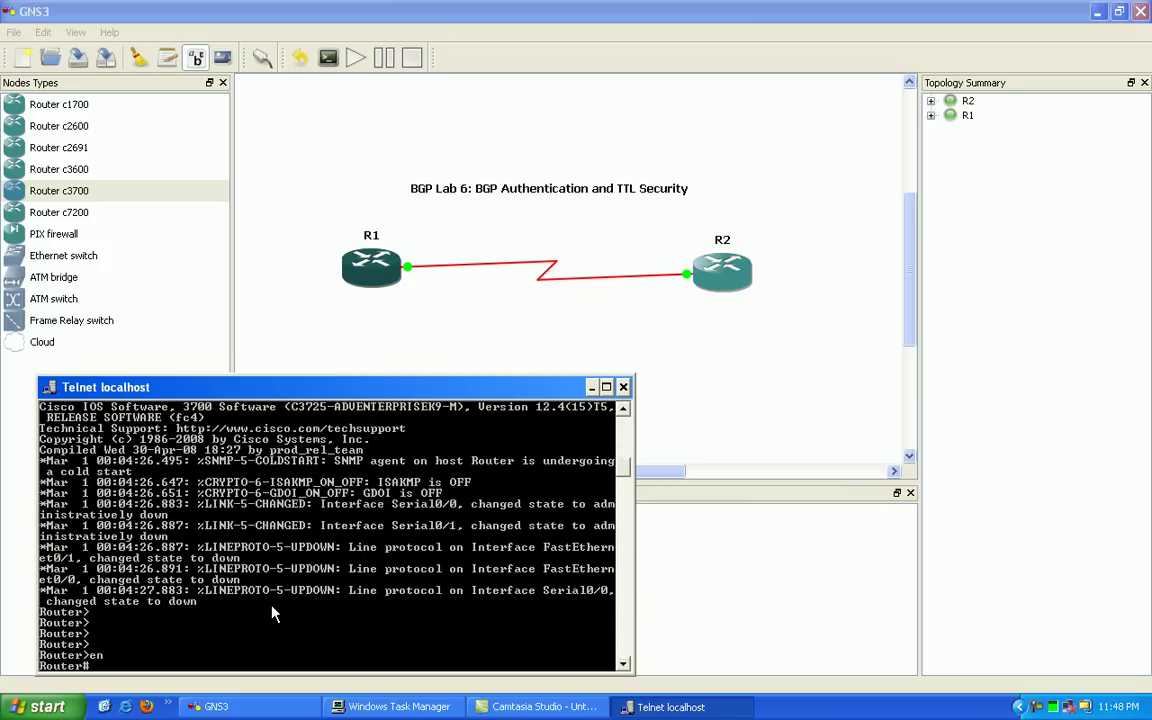
{"action": "key", "text": "Return"}
{"action": "key", "text": "Return"}
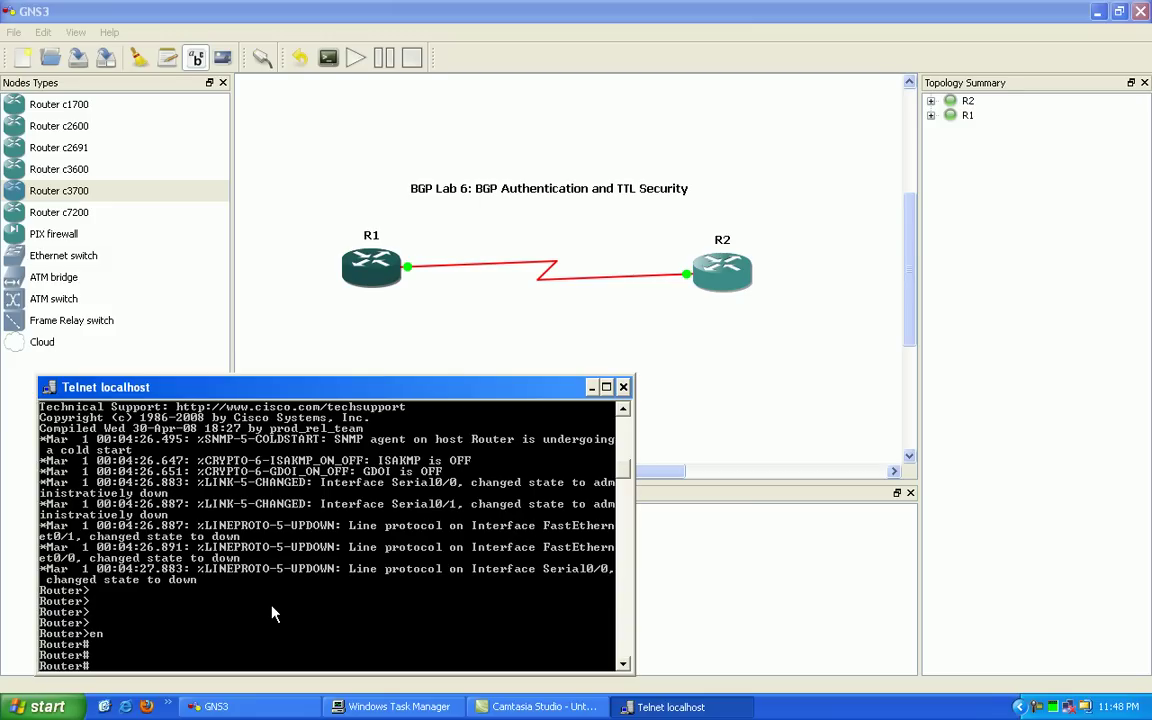
{"action": "type", "text": "config t"}
{"action": "key", "text": "Return"}
{"action": "key", "text": "Return"}
{"action": "type", "text": "hos"}
{"action": "key", "text": "Tab"}
{"action": "type", "text": "R1"}
{"action": "key", "text": "Return"}
{"action": "key", "text": "Return"}
{"action": "key", "text": "Return"}
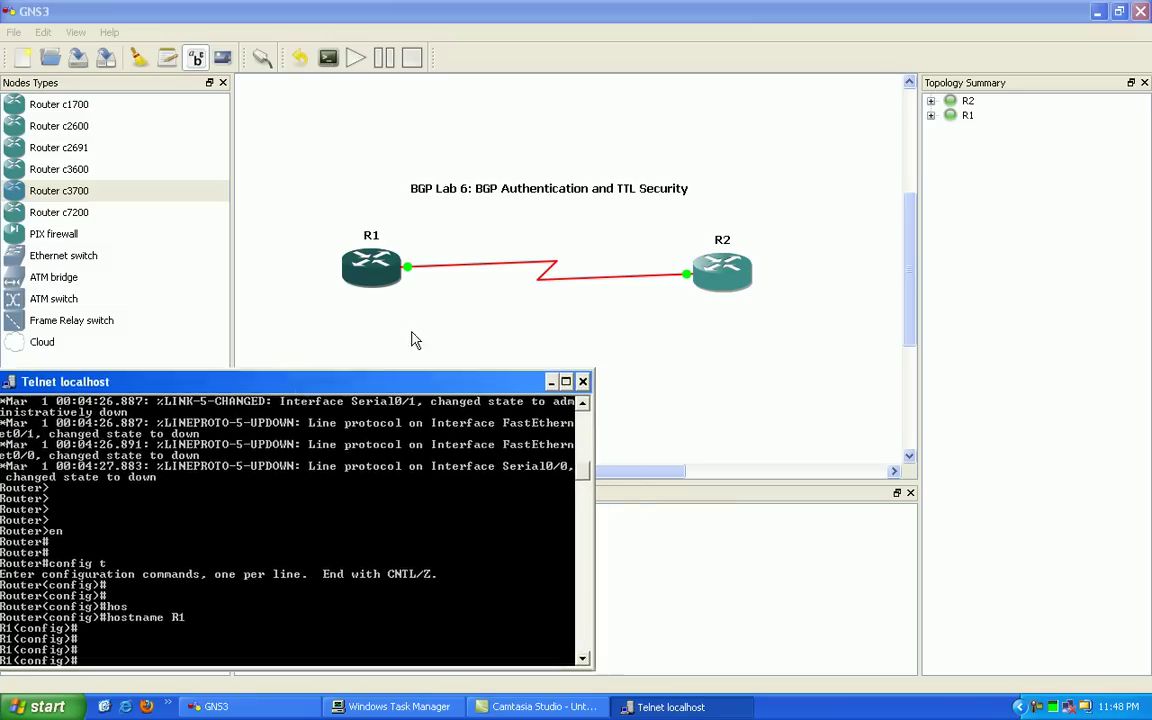
Open R2's console at the lower right and decline the initial configuration dialog.
{"action": "left_click", "coordinate": [718, 270]}
{"action": "right_click", "coordinate": [708, 279]}
{"action": "left_click", "coordinate": [722, 366]}
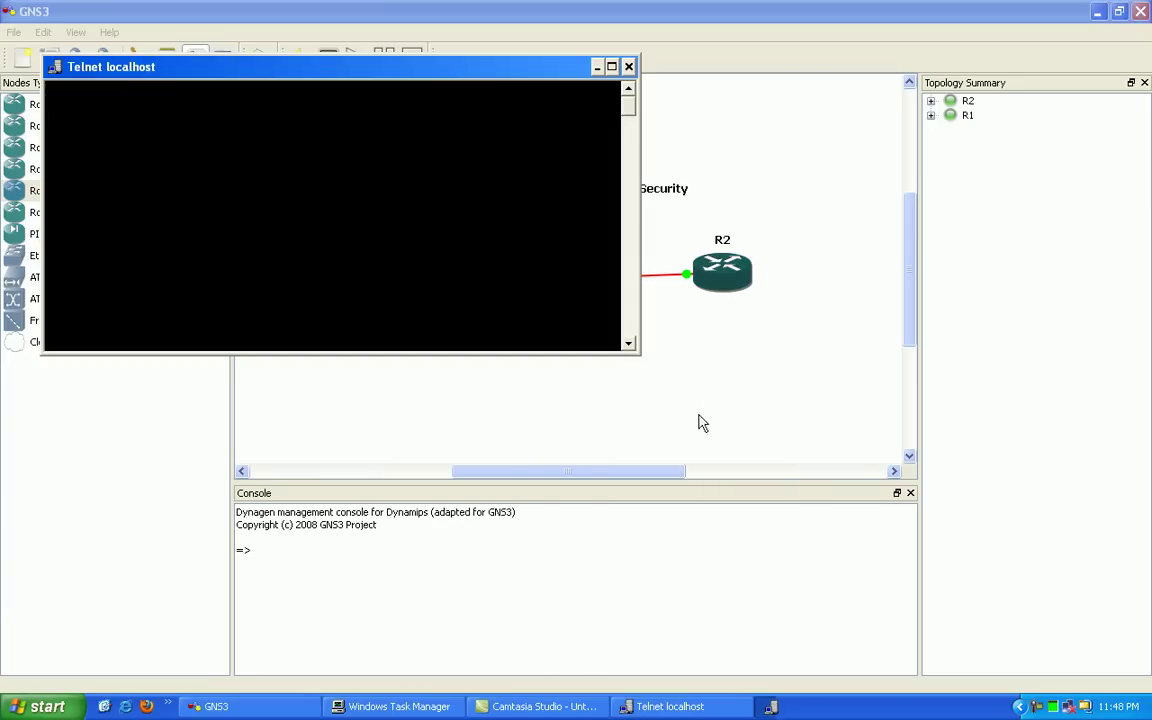
{"action": "mouse_move", "coordinate": [445, 64]}
{"action": "left_mouse_down"}
{"action": "mouse_move", "coordinate": [822, 438]}
{"action": "mouse_move", "coordinate": [1030, 387]}
{"action": "left_mouse_up"}
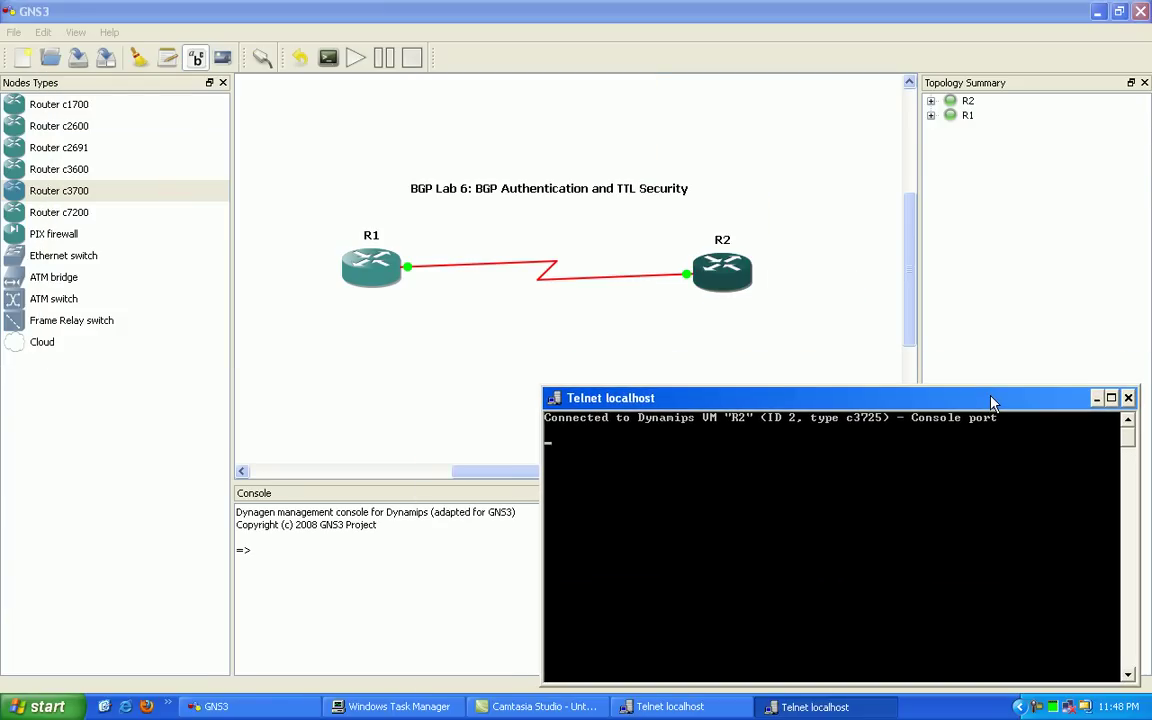
{"action": "key", "text": "Return"}
{"action": "key", "text": "Return"}
{"action": "key", "text": "Return"}
{"action": "type", "text": "no"}
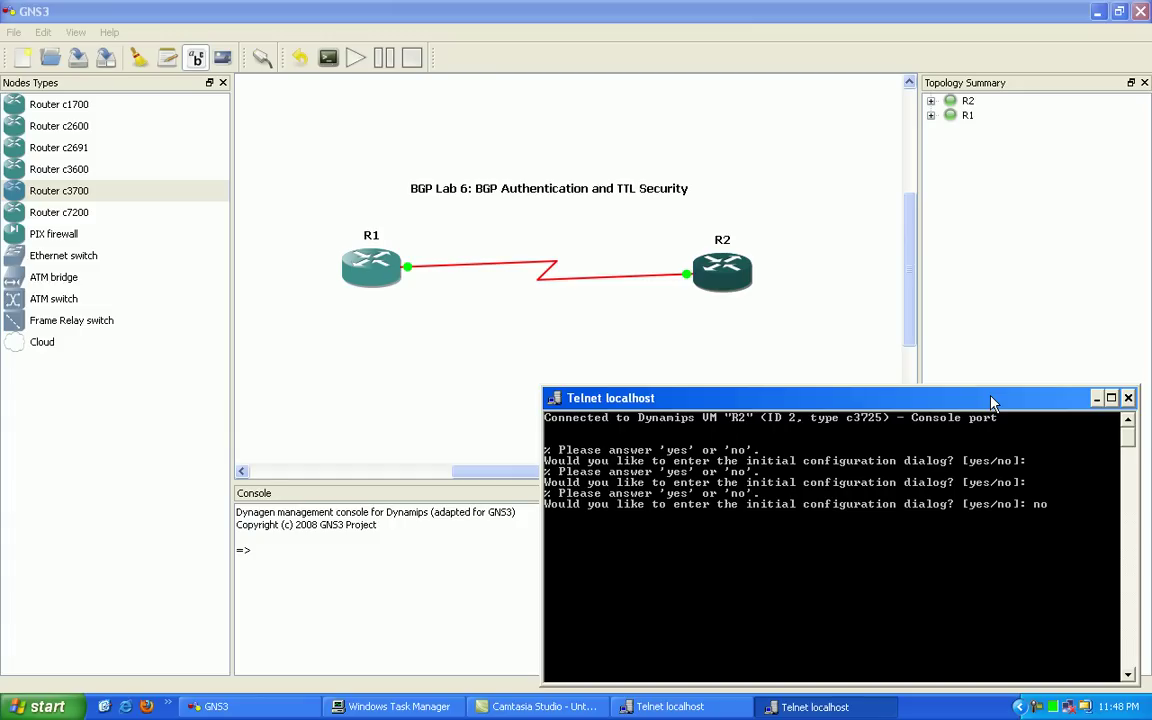
{"action": "key", "text": "Return"}
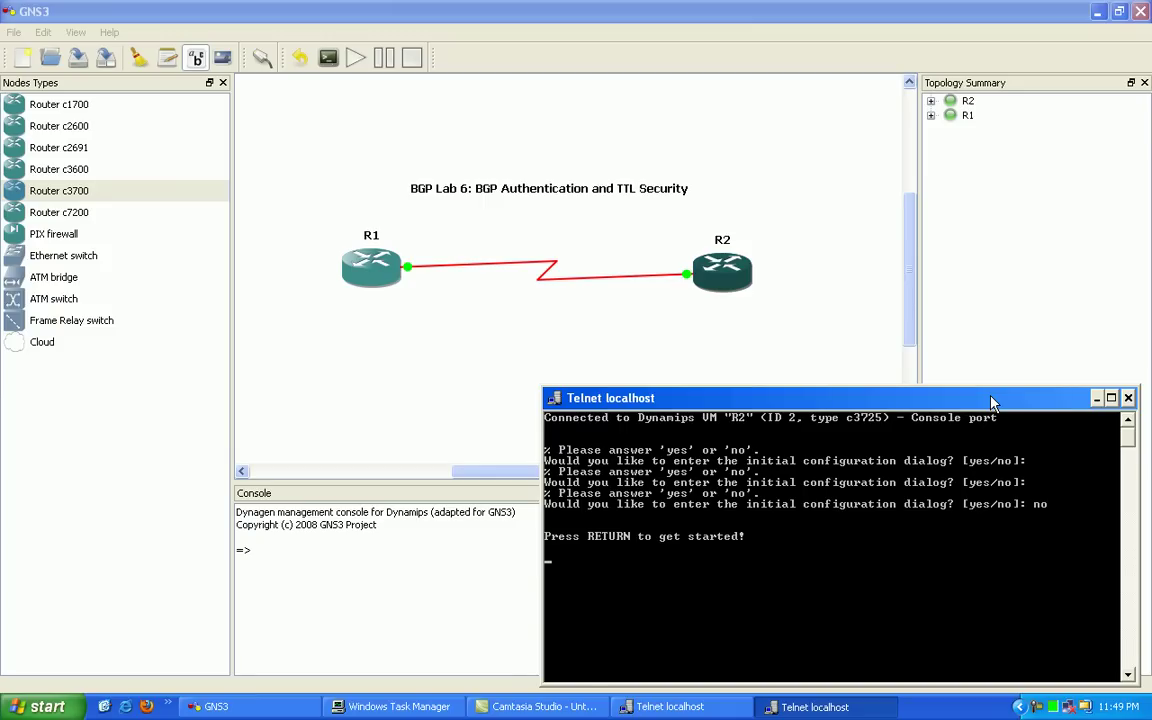
{"action": "key", "text": "Return"}
{"action": "key", "text": "Return"}
{"action": "key", "text": "Return"}
Run en, config t, hostname R2 and end on the second router.
{"action": "key", "text": "Return"}
{"action": "key", "text": "Return"}
{"action": "type", "text": "en"}
{"action": "key", "text": "Return"}
{"action": "type", "text": "config t"}
{"action": "key", "text": "Return"}
{"action": "type", "text": "hos"}
{"action": "key", "text": "Tab"}
{"action": "type", "text": "R2"}
{"action": "key", "text": "Return"}
{"action": "key", "text": "Return"}
{"action": "key", "text": "Return"}
{"action": "key", "text": "Return"}
{"action": "type", "text": "end"}
{"action": "key", "text": "Return"}
Arrange the R1 and R2 console windows side by side along the bottom.
{"action": "key", "text": "alt+Tab"}
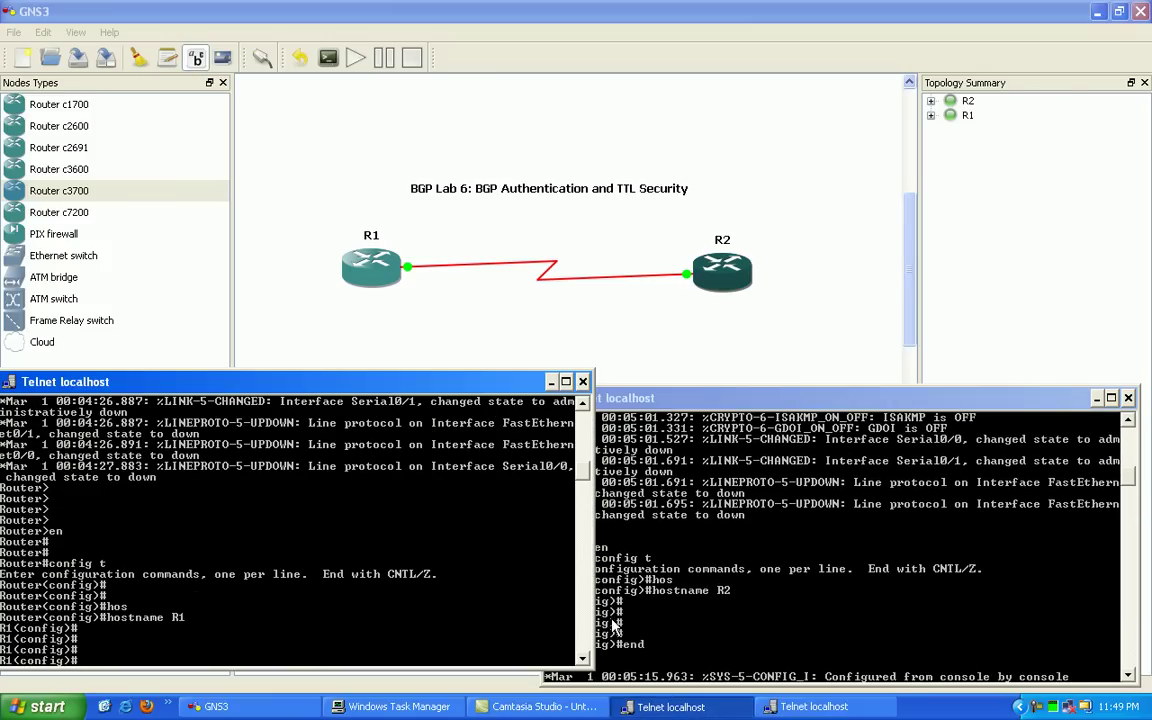
{"action": "left_click_drag", "start_coordinate": [438, 381], "coordinate": [441, 394]}
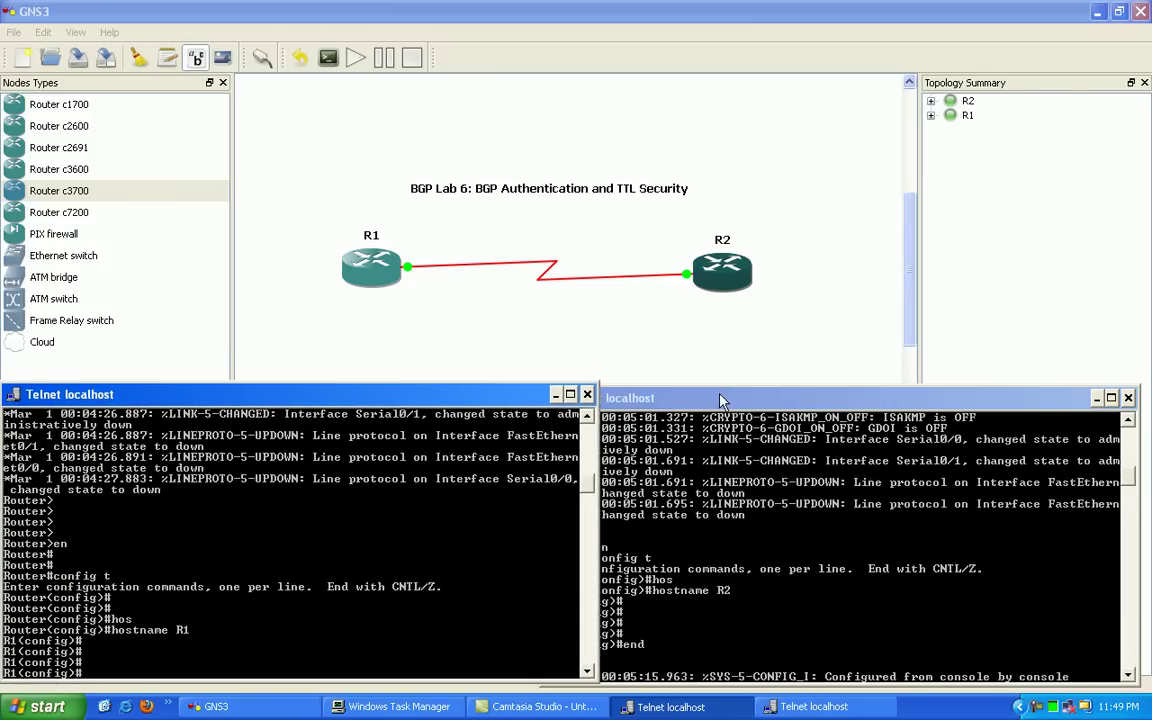
{"action": "left_click", "coordinate": [727, 398]}
{"action": "left_click_drag", "start_coordinate": [727, 398], "coordinate": [739, 393]}
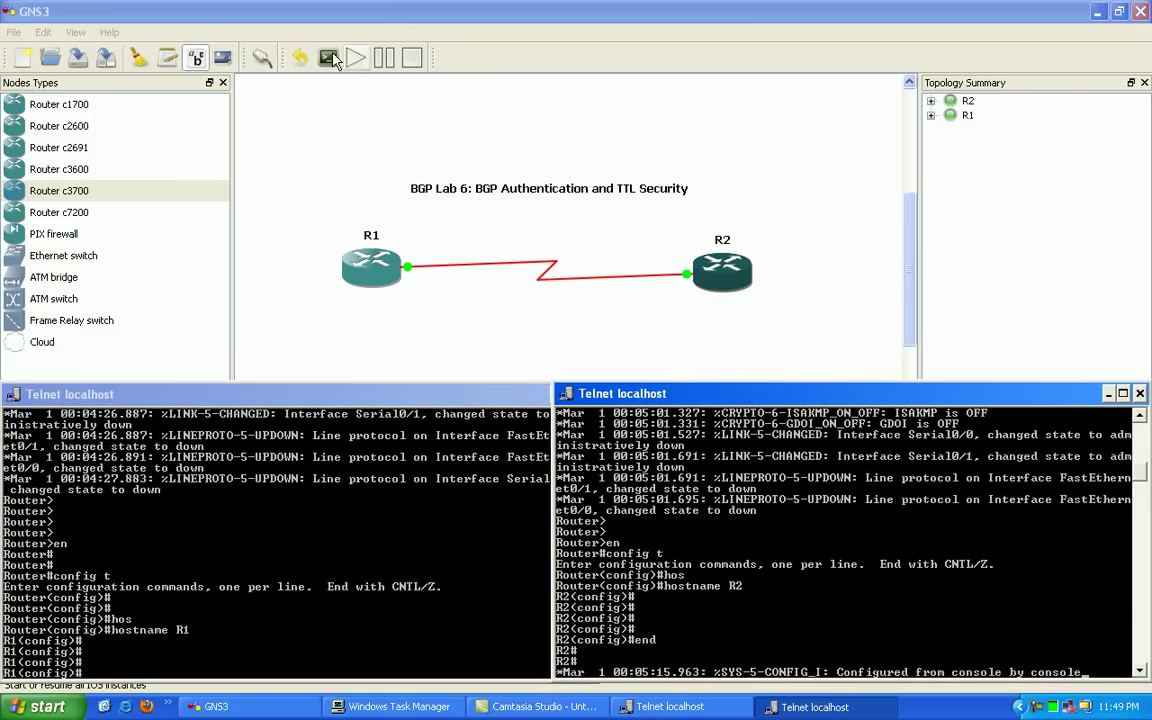
Add an 'AS 100' note positioned just below R1.
{"action": "left_click", "coordinate": [166, 60]}
{"action": "left_click", "coordinate": [338, 318]}
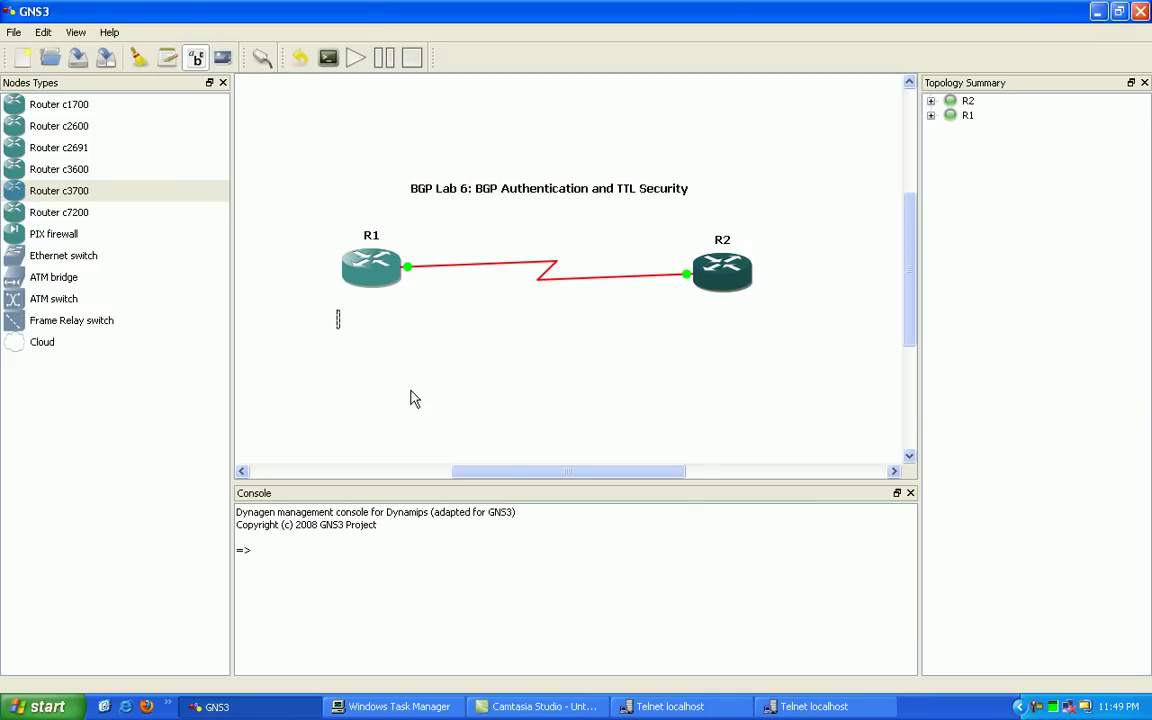
{"action": "type", "text": "AS"}
{"action": "type", "text": " 100"}
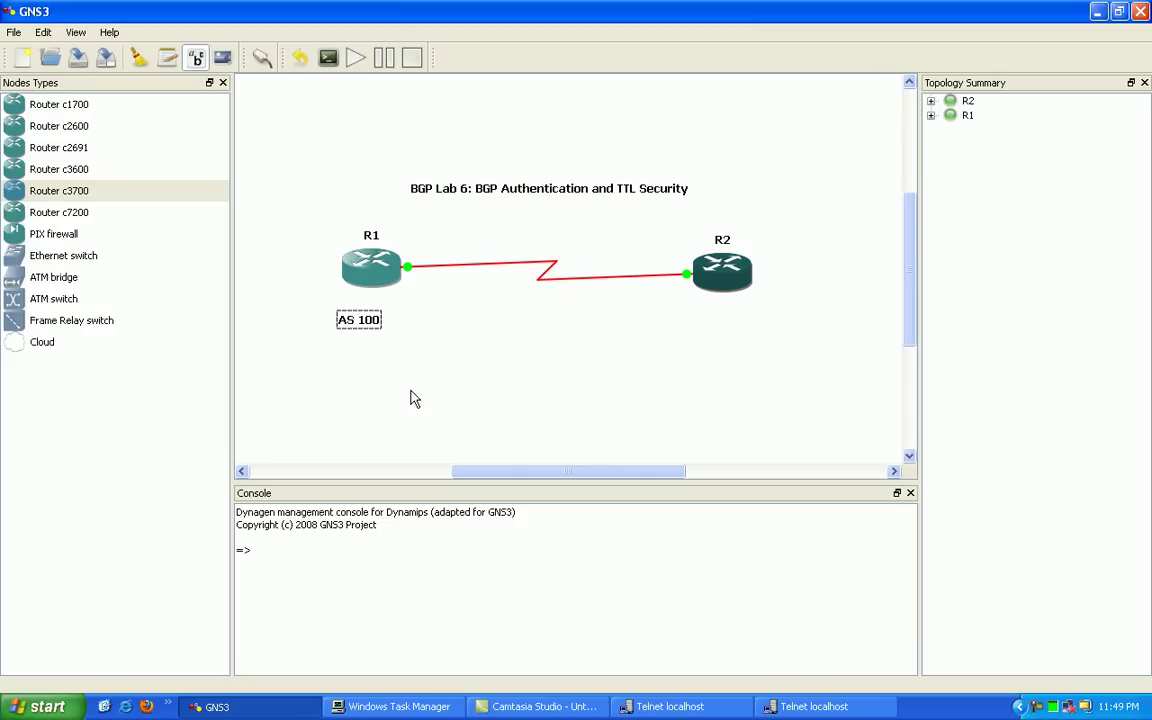
{"action": "left_click", "coordinate": [419, 352]}
{"action": "left_click_drag", "start_coordinate": [361, 331], "coordinate": [368, 325]}
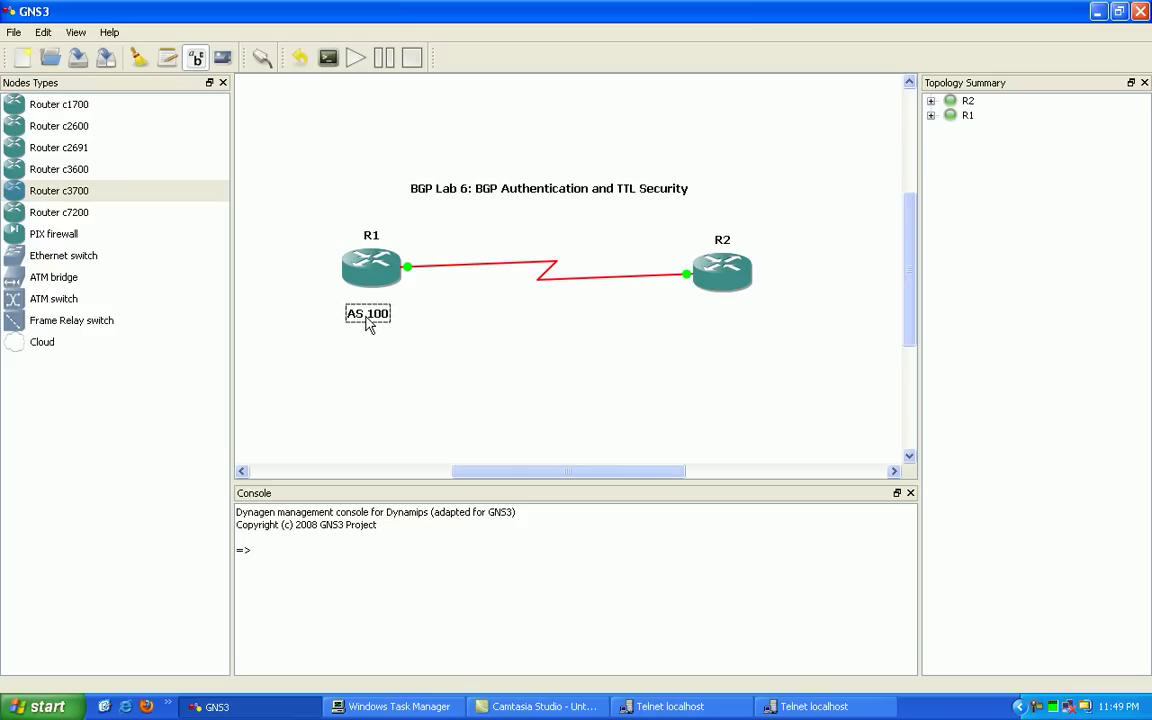
{"action": "left_click", "coordinate": [435, 321]}
Add an 'AS 200' note below R2, correcting the mistyped text.
{"action": "left_click", "coordinate": [167, 57]}
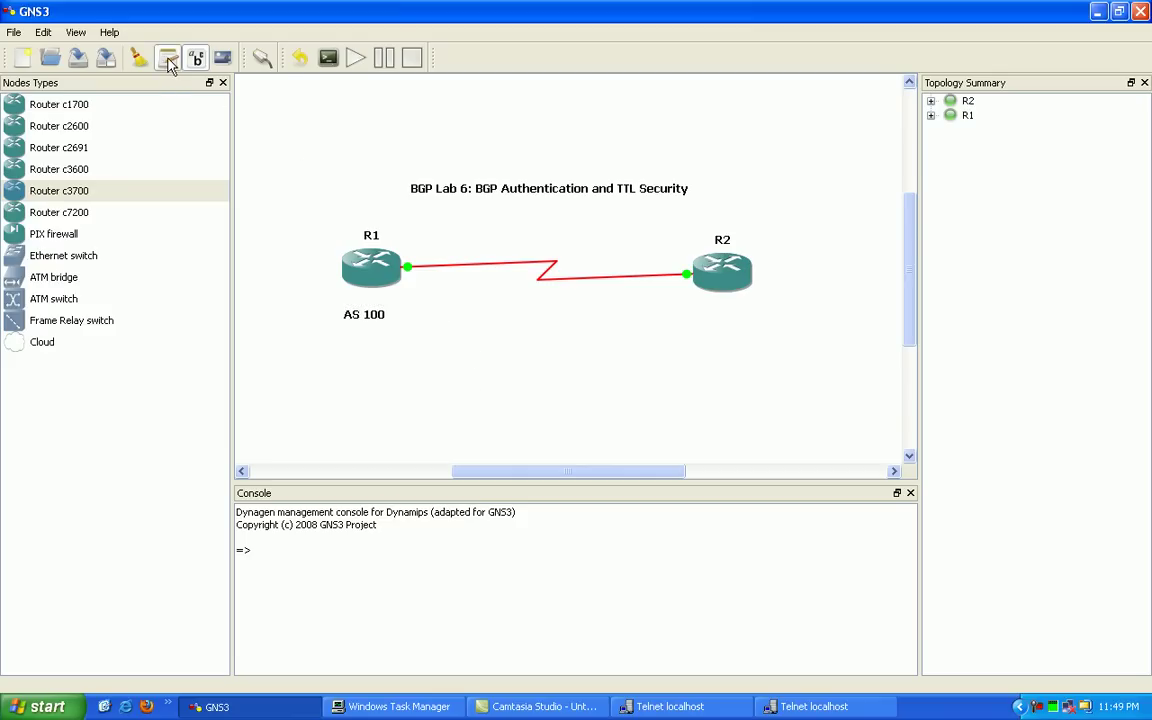
{"action": "left_click", "coordinate": [708, 318]}
{"action": "type", "text": "s"}
{"action": "key", "text": "BackSpace"}
{"action": "type", "text": "A"}
{"action": "type", "text": "S"}
{"action": "type", "text": " 100"}
{"action": "key", "text": "BackSpace"}
{"action": "key", "text": "BackSpace"}
{"action": "key", "text": "BackSpace"}
{"action": "type", "text": "200"}
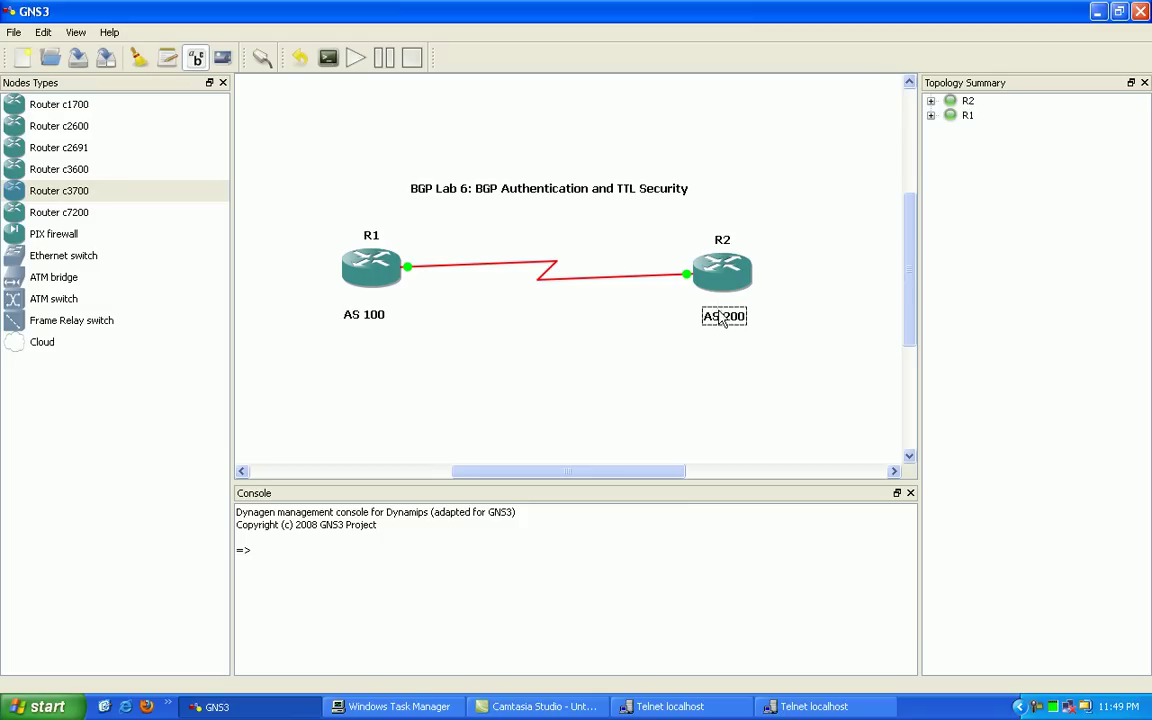
{"action": "left_click", "coordinate": [636, 330]}
{"action": "left_click", "coordinate": [734, 318]}
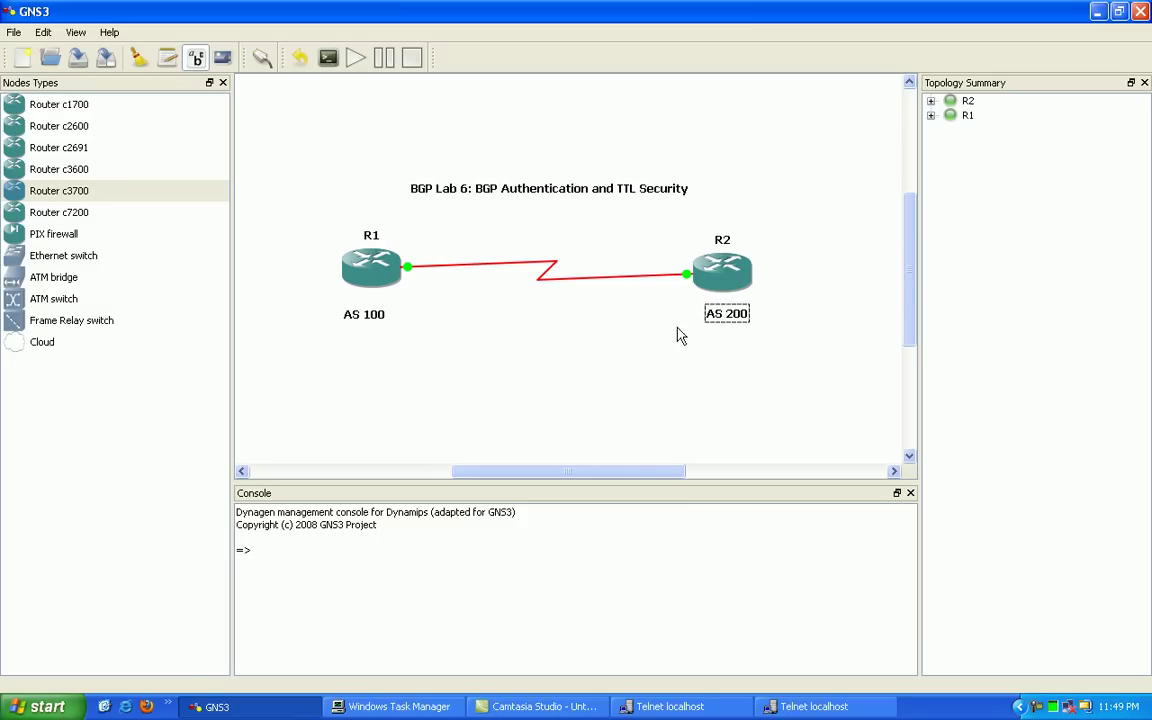
{"action": "left_click", "coordinate": [262, 57]}
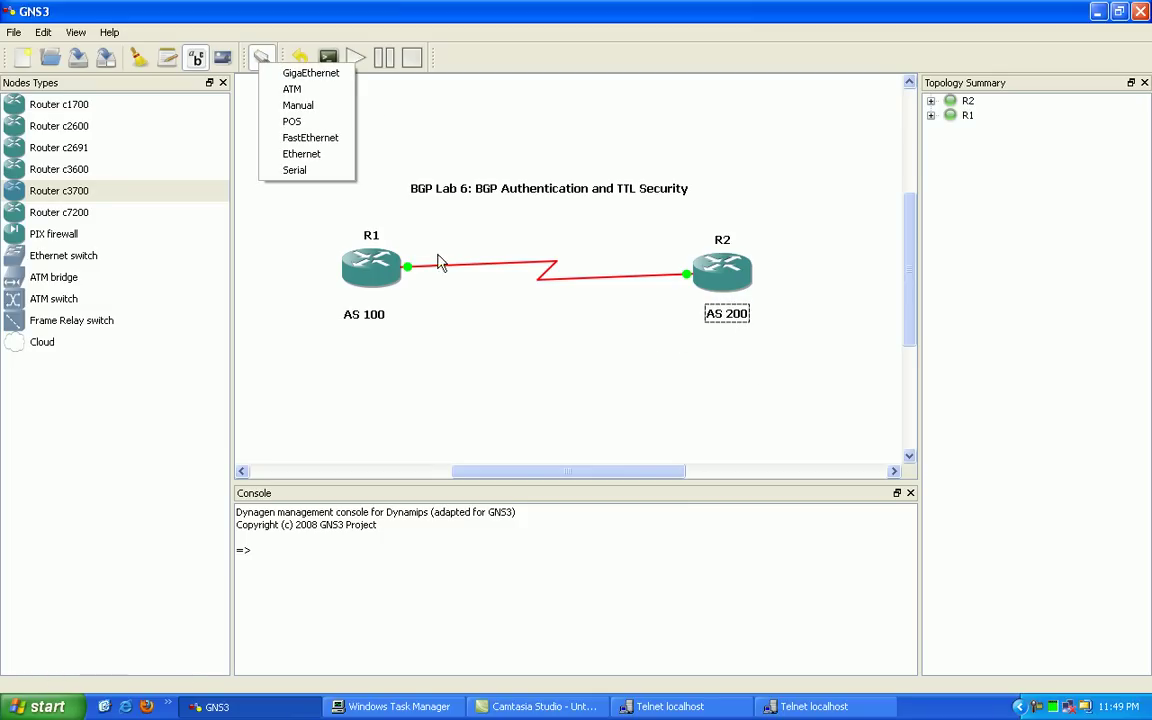
Add a note above the R1–R2 link reading '194.12.12.0/30'.
{"action": "left_click", "coordinate": [297, 105]}
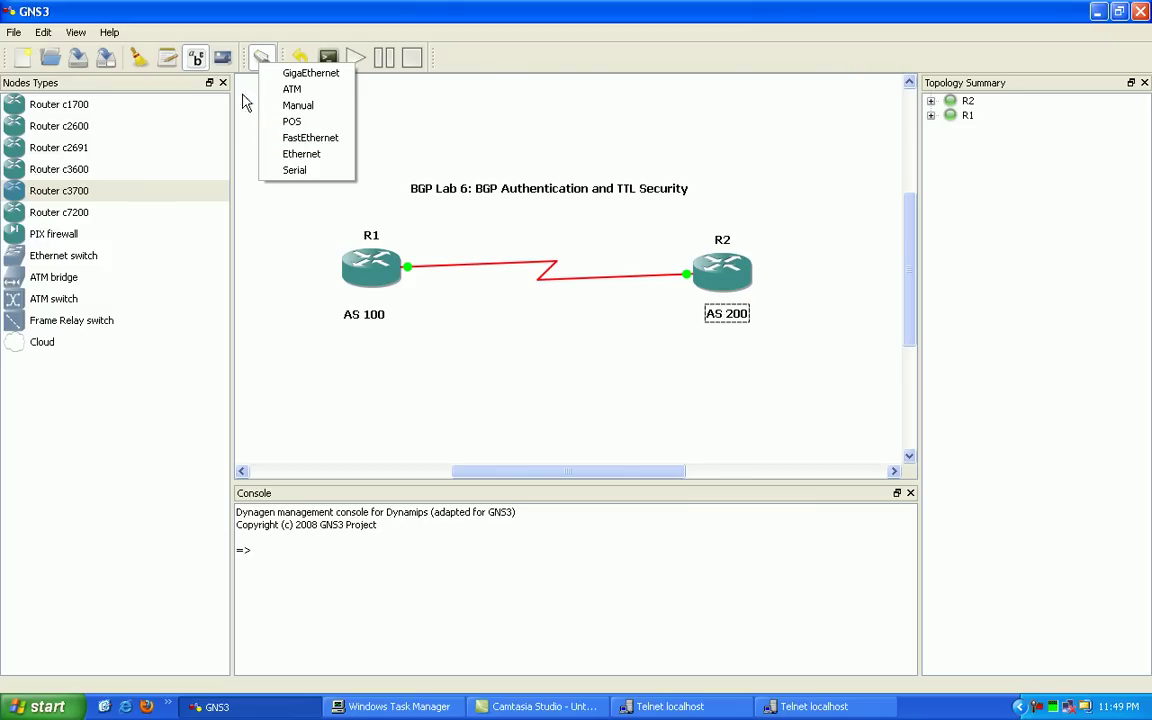
{"action": "left_click", "coordinate": [484, 235]}
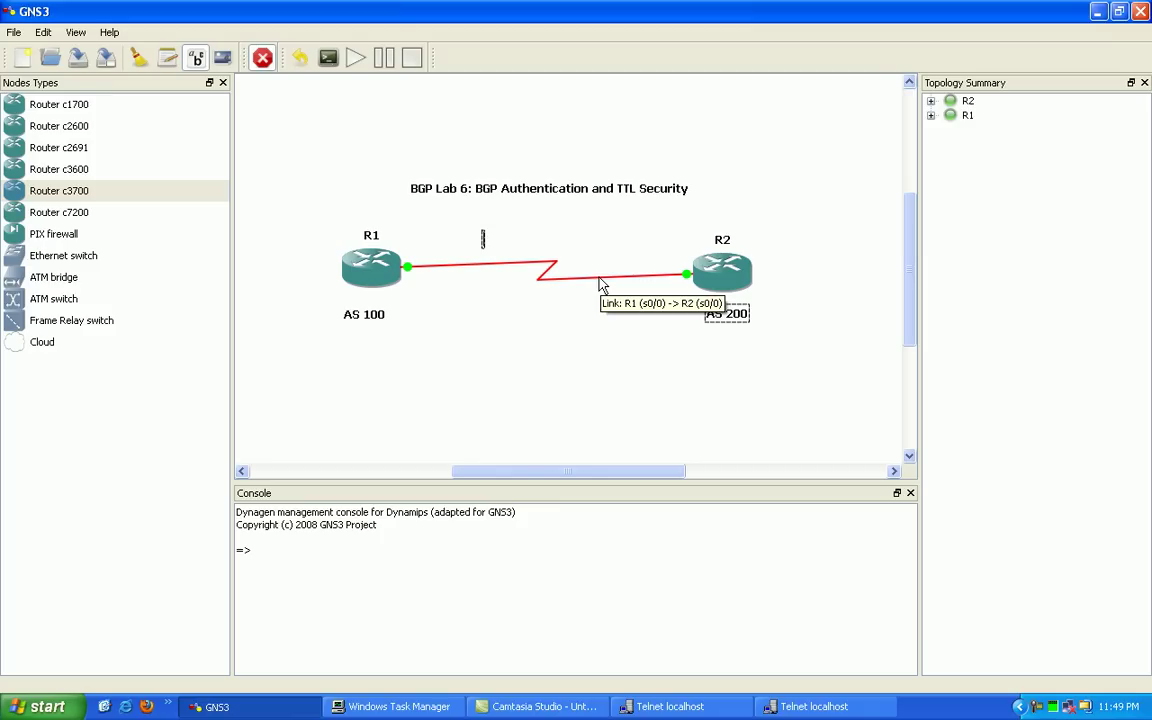
{"action": "type", "text": "12.12"}
{"action": "key", "text": "BackSpace"}
{"action": "key", "text": "BackSpace"}
{"action": "key", "text": "BackSpace"}
{"action": "key", "text": "BackSpace"}
{"action": "key", "text": "BackSpace"}
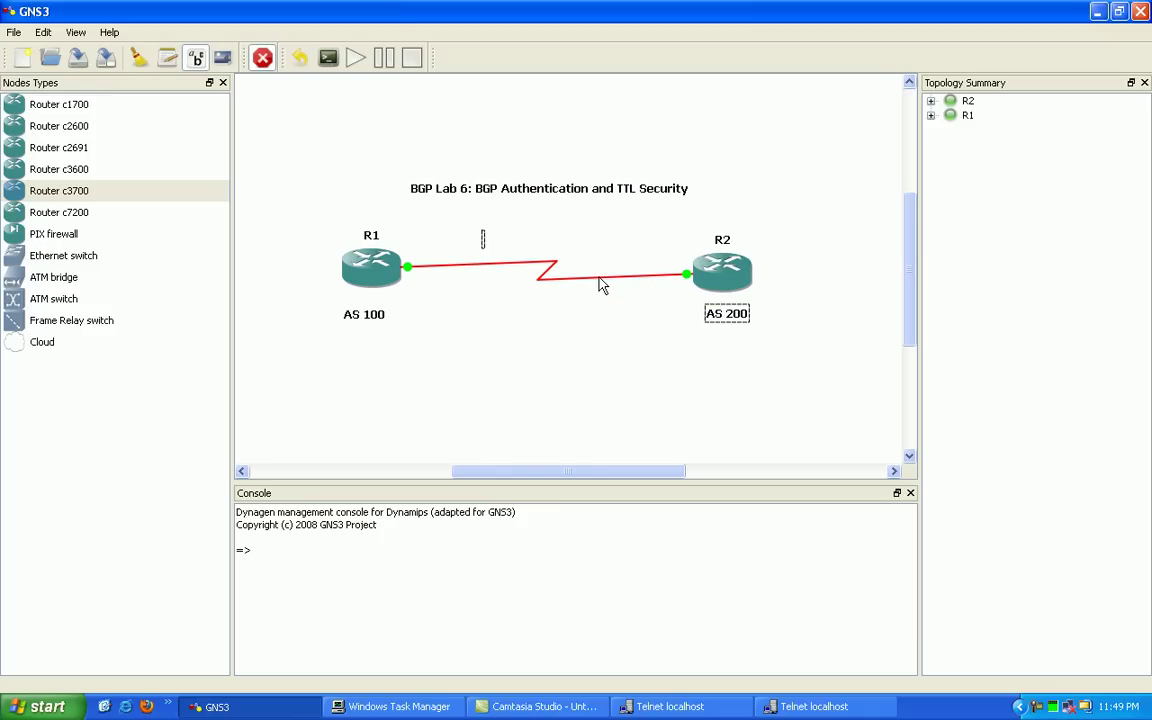
{"action": "type", "text": "194."}
{"action": "type", "text": "1.1"}
{"action": "key", "text": "BackSpace"}
{"action": "key", "text": "BackSpace"}
{"action": "type", "text": "2."}
{"action": "type", "text": "12.0/24"}
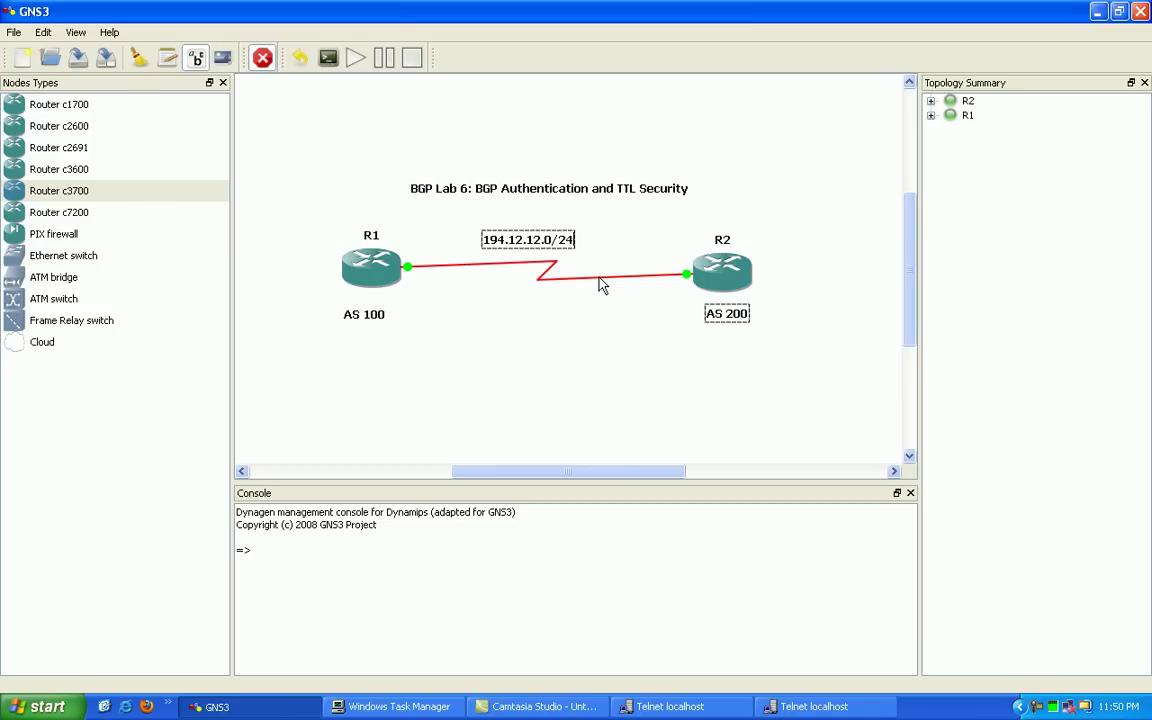
{"action": "key", "text": "BackSpace"}
{"action": "key", "text": "BackSpace"}
{"action": "type", "text": "30"}
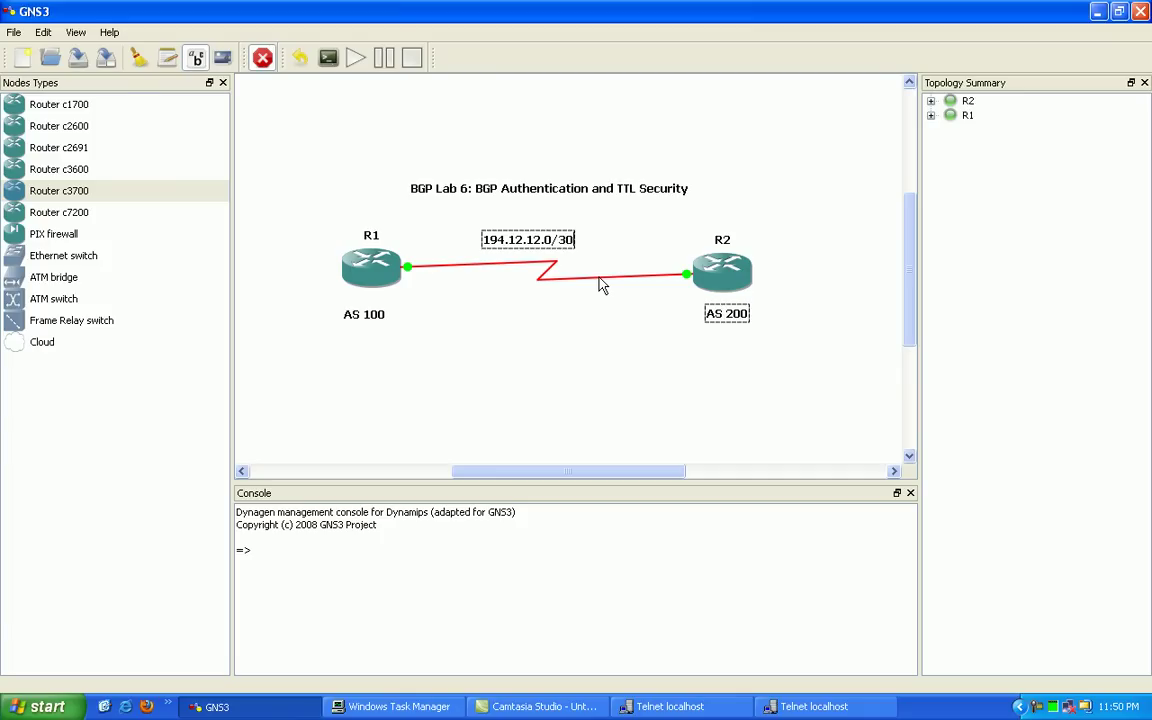